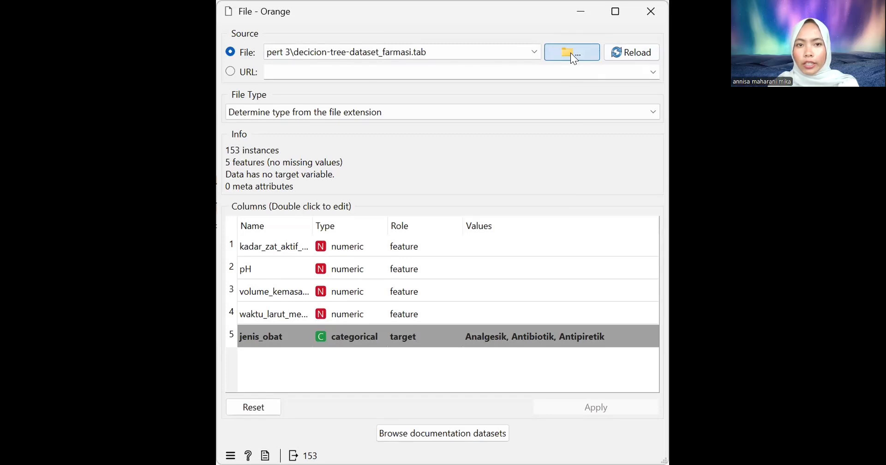
Load decicion-tree-dataset_farmasi.tab from the pert 3 folder into the File widget and close its settings.
left_click(571, 53)
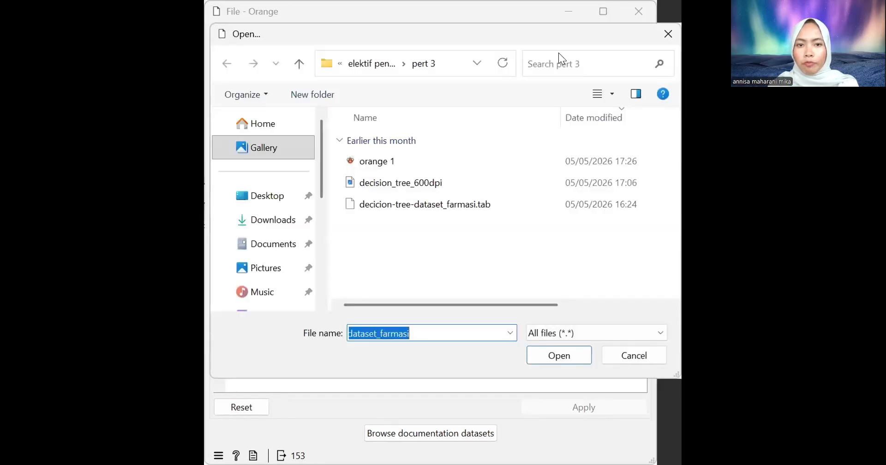
left_click(456, 206)
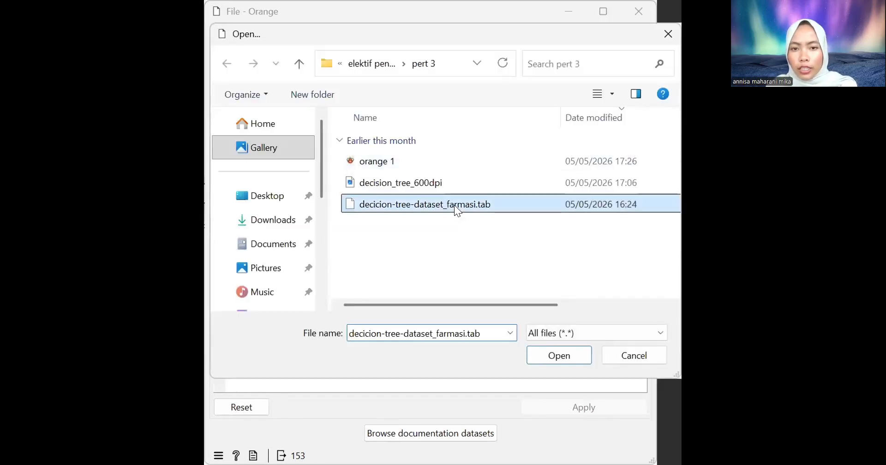
double_click(455, 206)
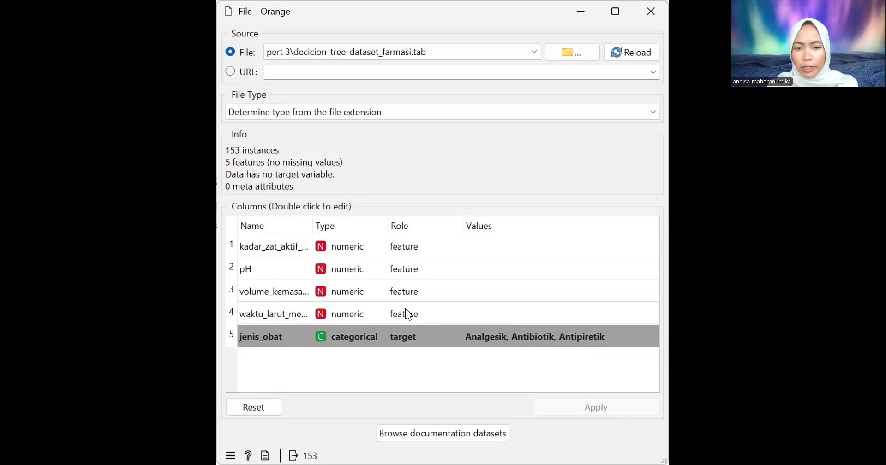
left_click(593, 409)
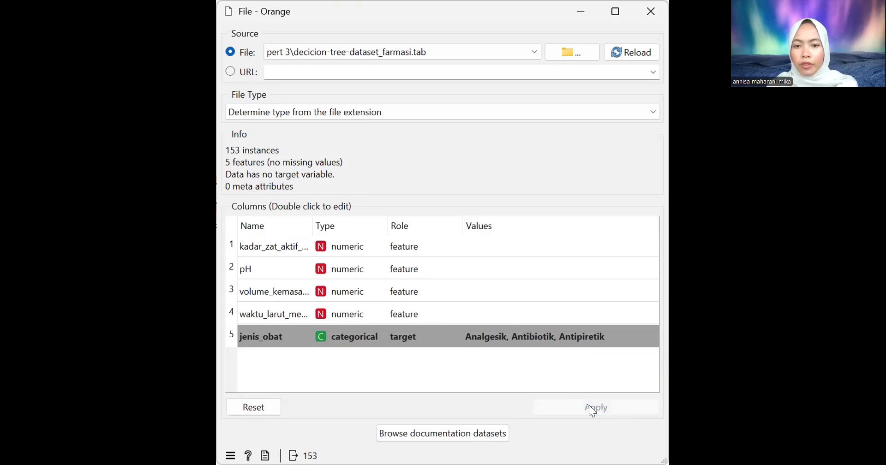
left_click(655, 18)
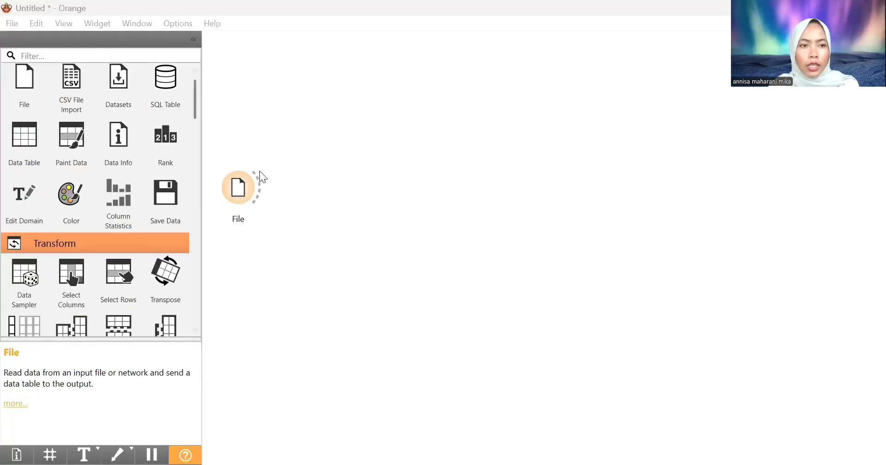
Add Tree and Tree Viewer widgets to the canvas, linking File to Tree and Tree to Tree Viewer.
left_click(112, 56)
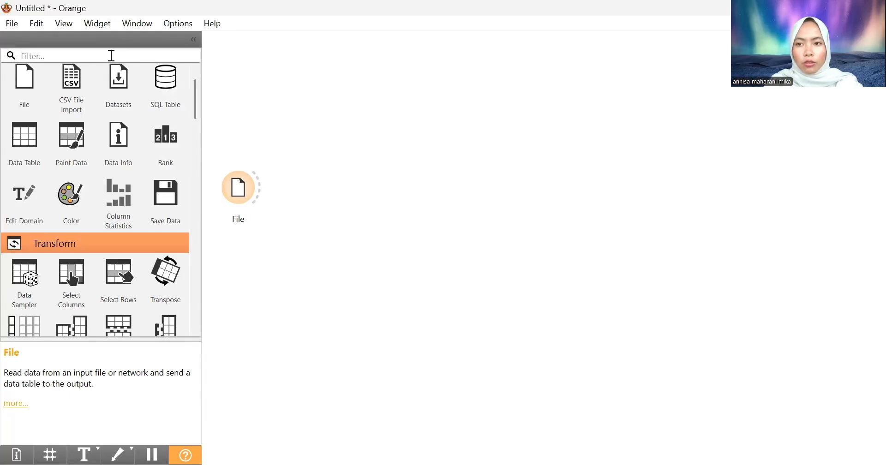
type("trew")
key("BackSpace")
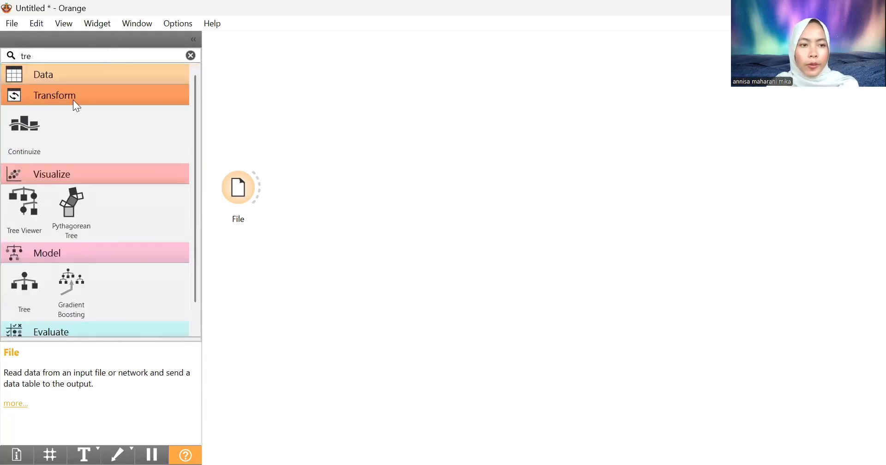
left_click_drag(23, 284, 371, 183)
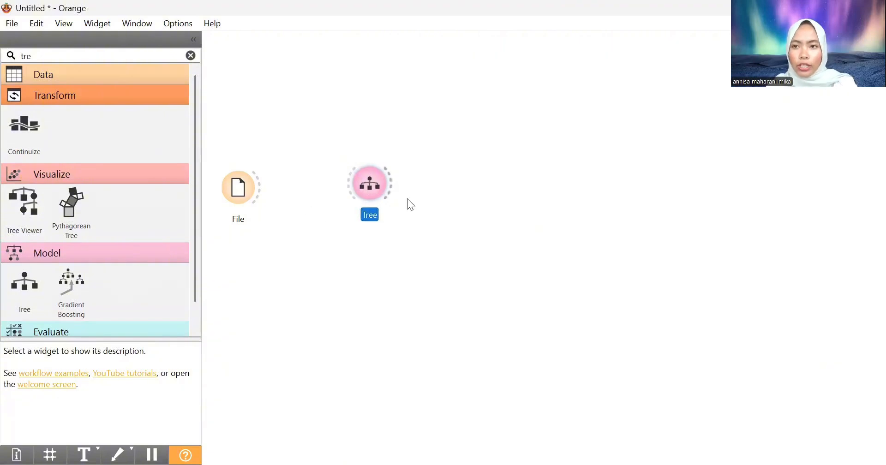
left_click_drag(258, 186, 352, 187)
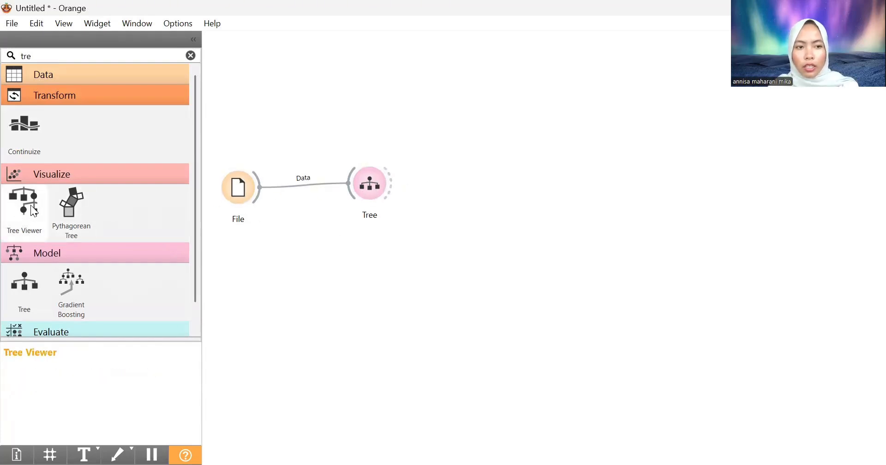
left_click_drag(28, 202, 506, 176)
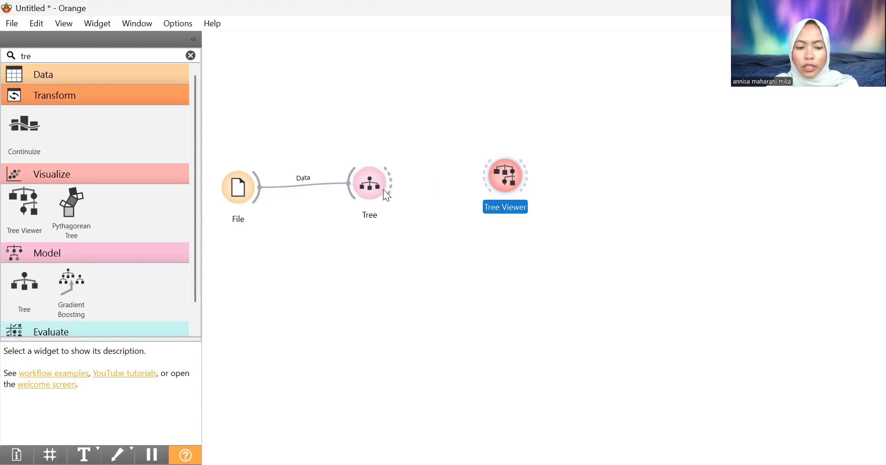
left_click_drag(384, 190, 492, 180)
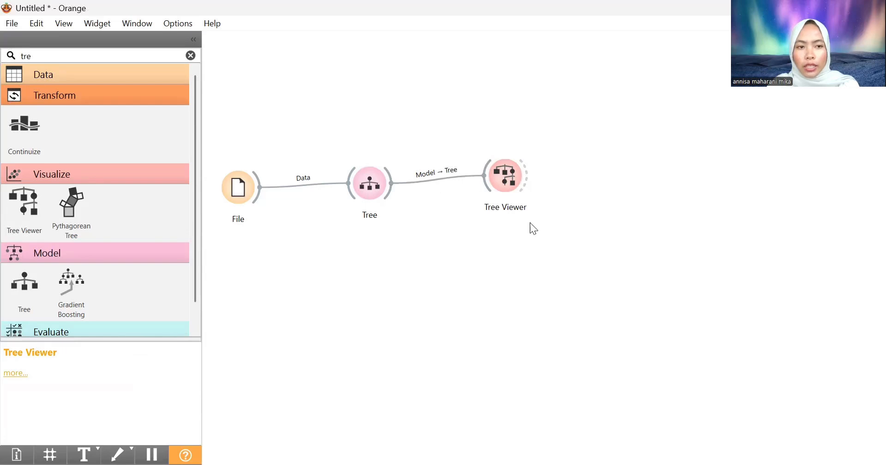
Add a Scatter Plot widget above and beyond the Tree Viewer and link Tree Viewer's output to it.
left_click(190, 55)
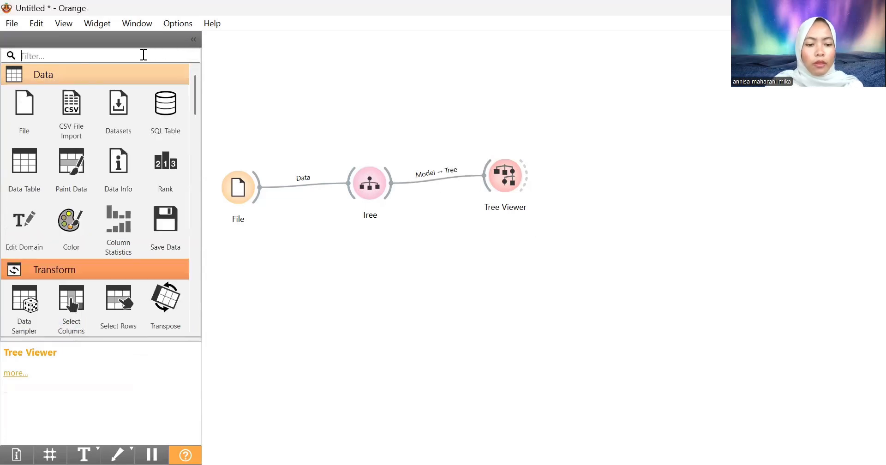
type("sc")
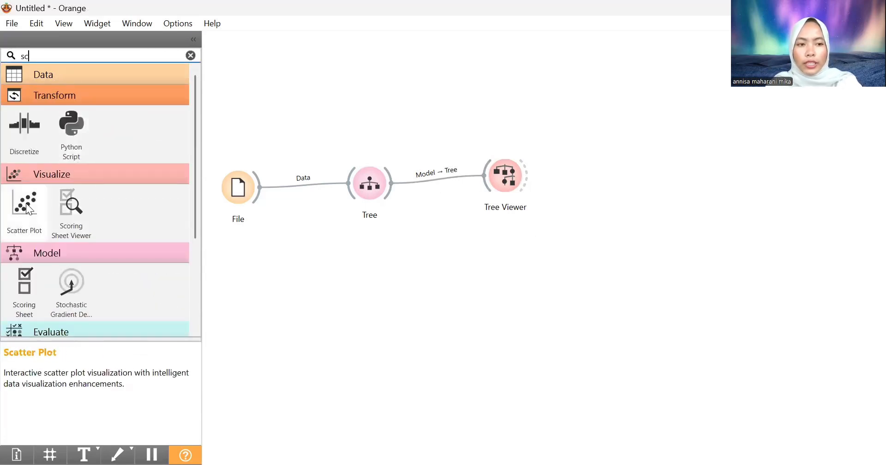
left_click_drag(26, 206, 645, 102)
left_click(599, 188)
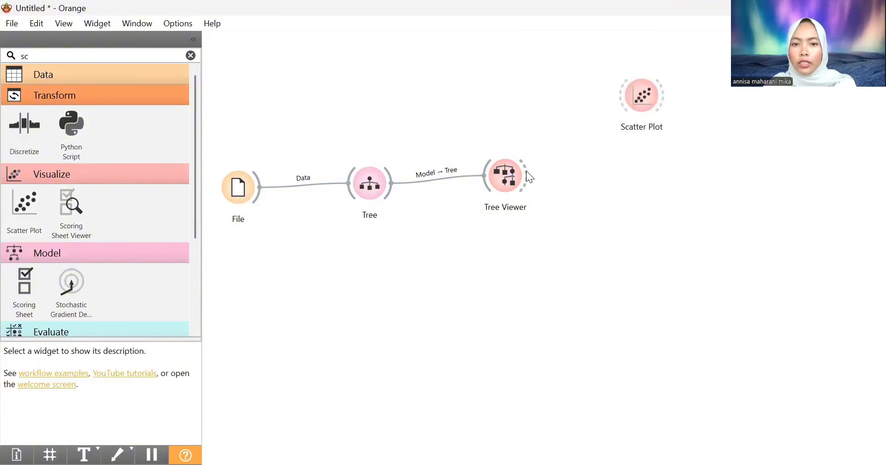
left_click_drag(526, 171, 617, 95)
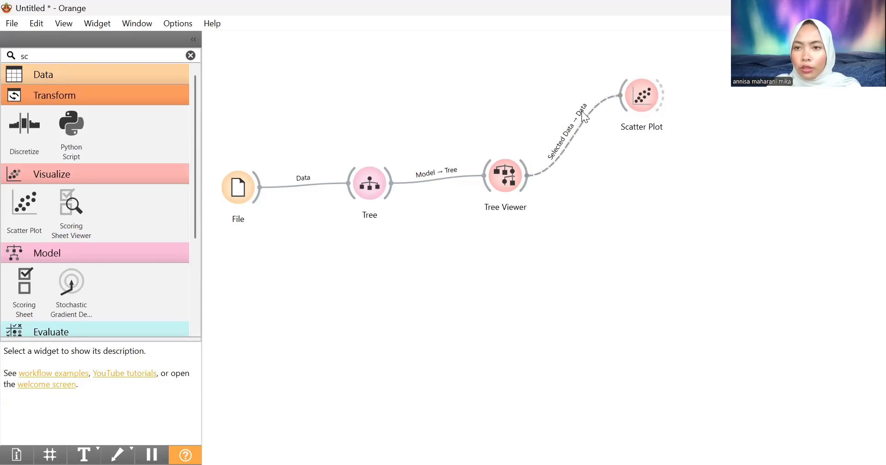
Reroute the Tree Viewer–Scatter Plot link so Selected Data feeds Data Subset instead of Data.
double_click(570, 144)
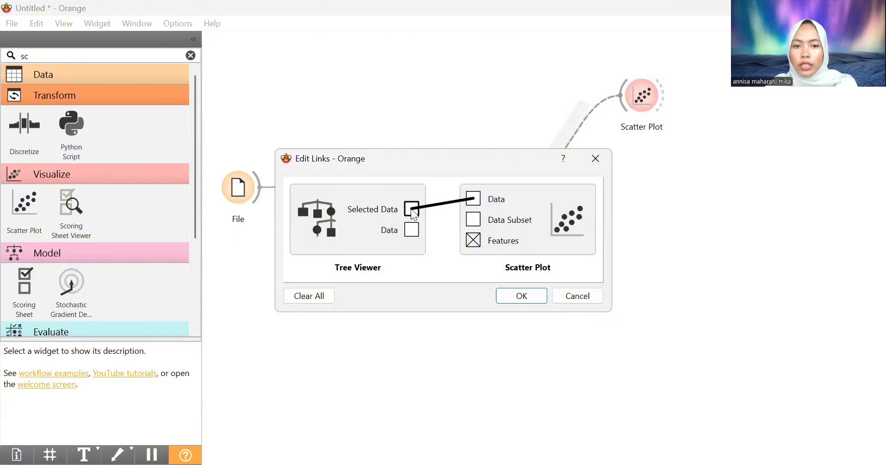
left_click_drag(411, 208, 475, 220)
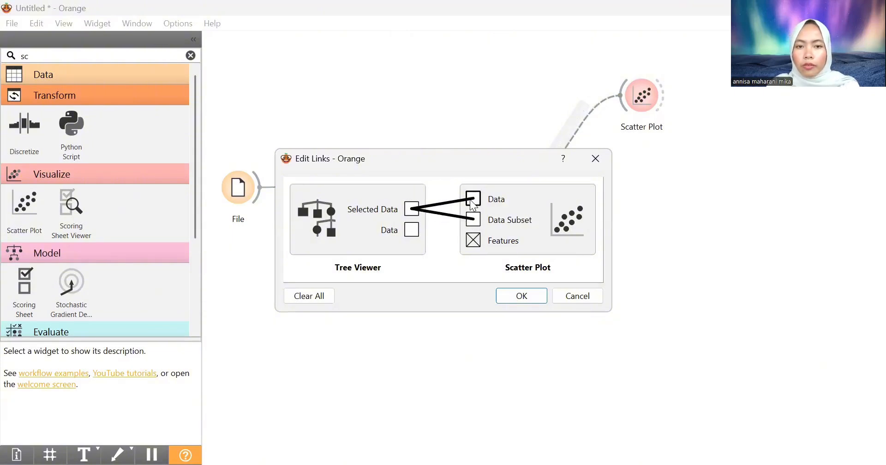
left_click(443, 204)
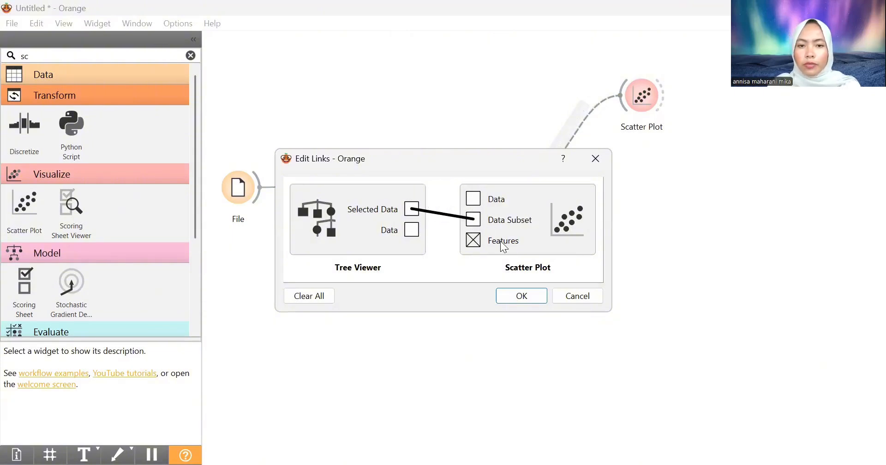
left_click(529, 294)
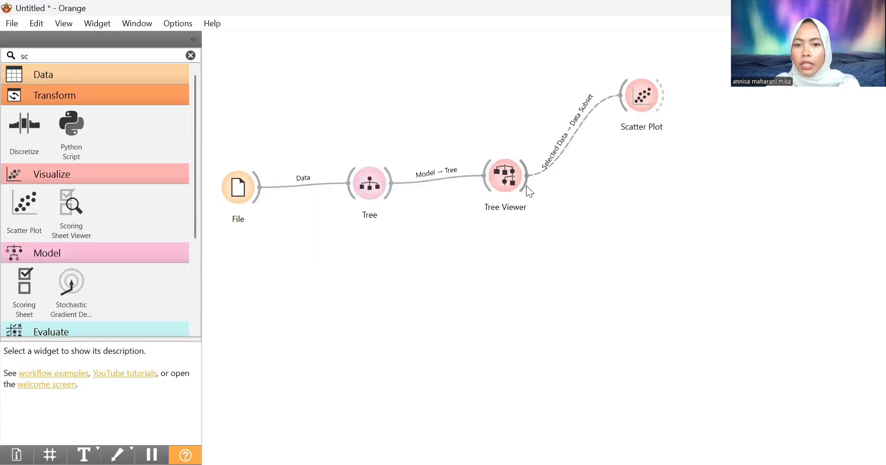
Create a second link from Tree Viewer to Scatter Plot, connecting the Data output to the Data input.
left_click_drag(526, 183, 696, 135)
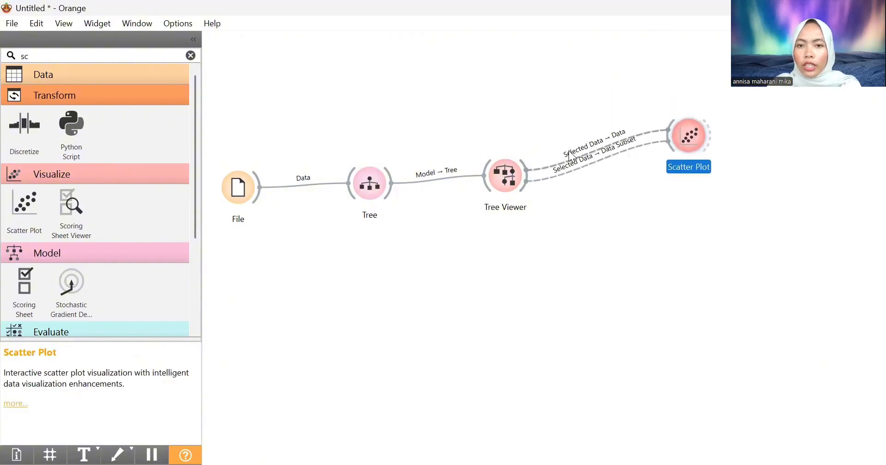
left_click(597, 147)
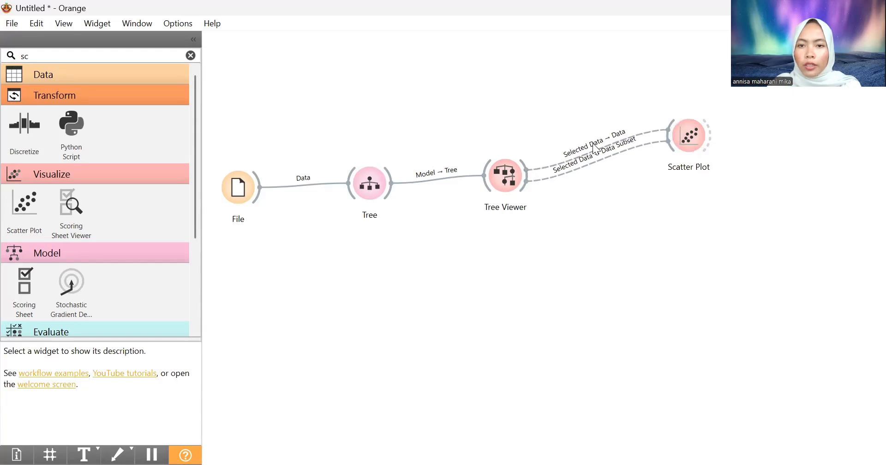
double_click(594, 148)
left_click_drag(412, 230, 474, 201)
left_click(520, 296)
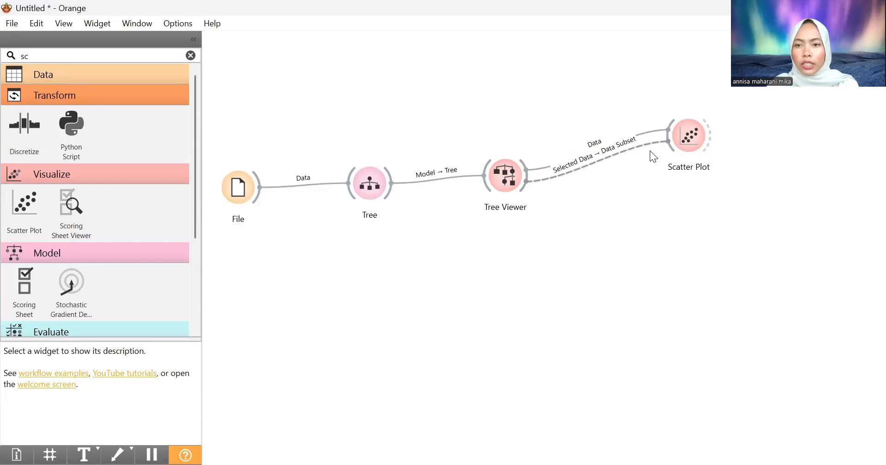
Add a Box Plot widget below the Scatter Plot and link Tree Viewer's Data output to its Data input.
left_click(191, 56)
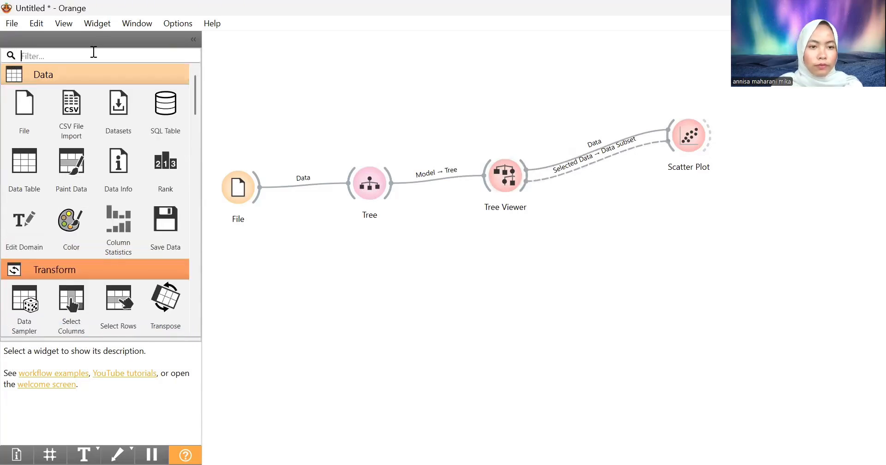
type("bo")
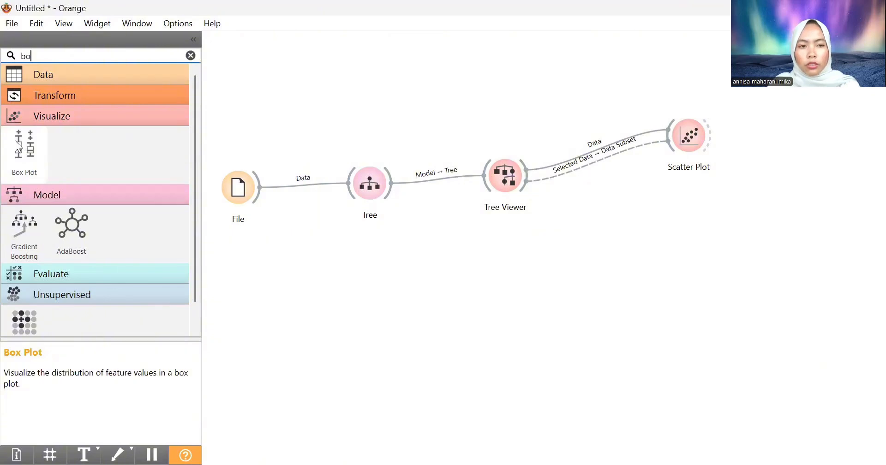
left_click_drag(17, 142, 636, 236)
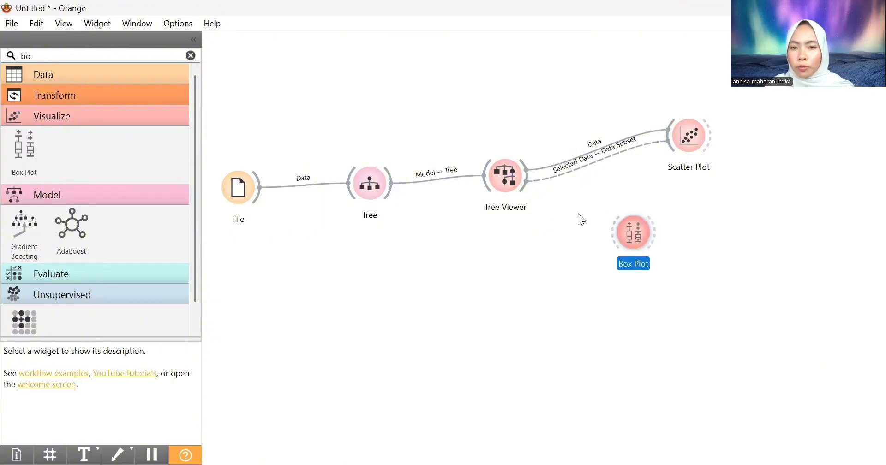
left_click_drag(525, 182, 613, 234)
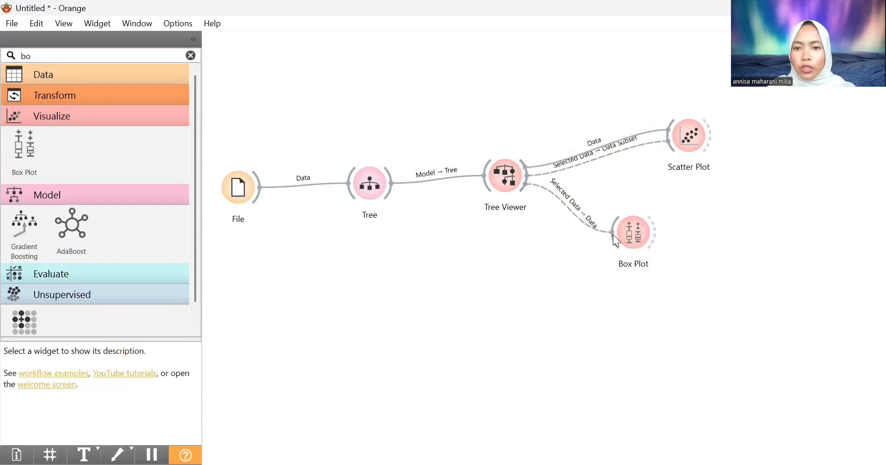
double_click(571, 202)
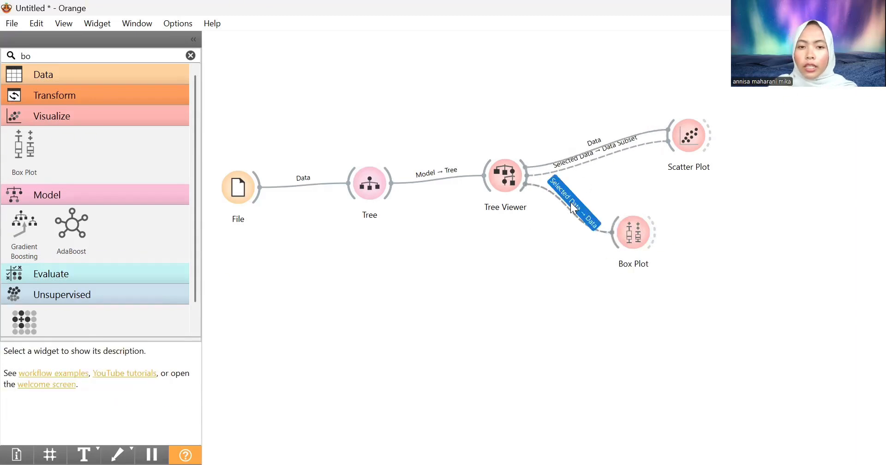
left_click_drag(412, 230, 471, 221)
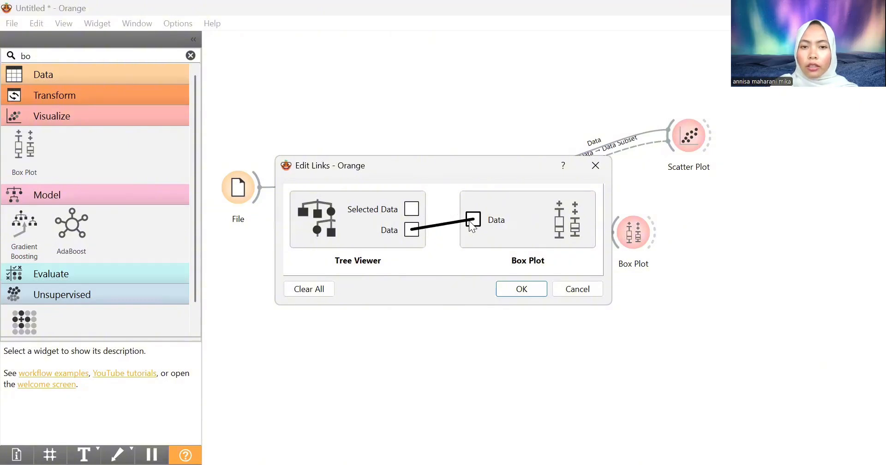
left_click(522, 290)
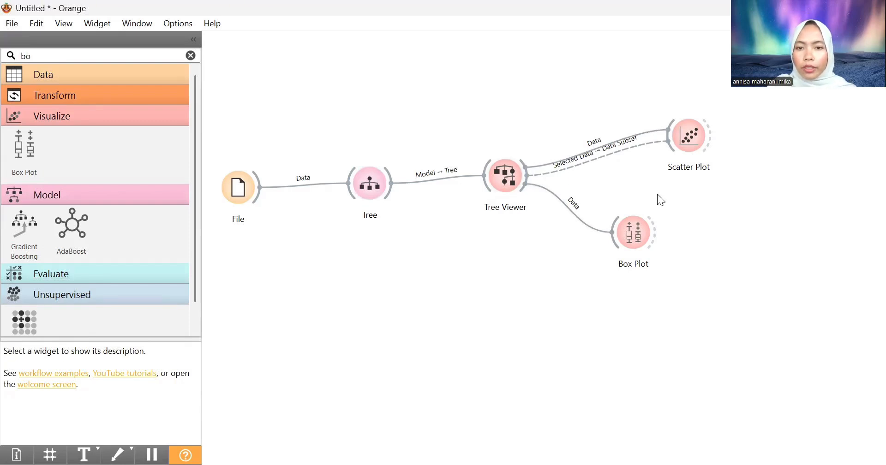
Open the Tree Viewer to examine the decision tree's splits and leaf classes, and return to the workflow.
left_click(510, 178)
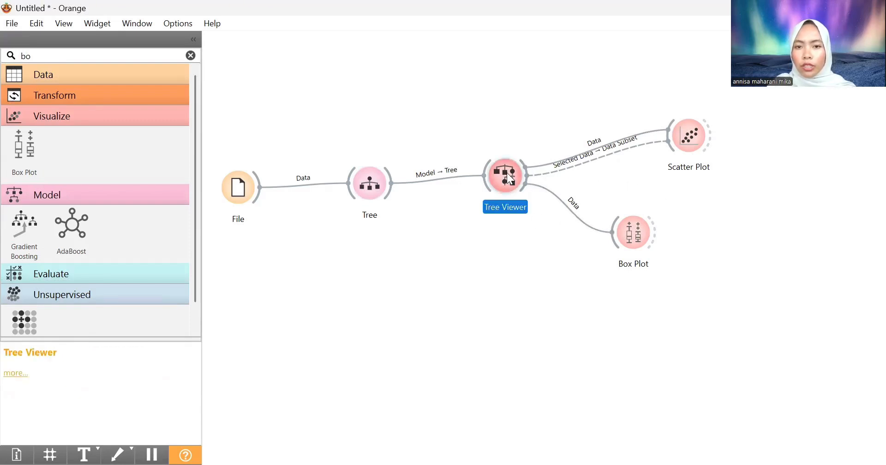
double_click(508, 173)
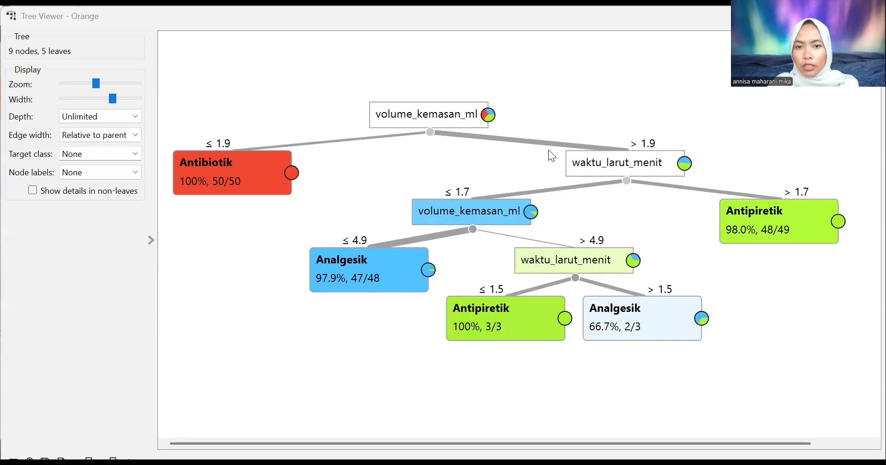
key("alt+Tab")
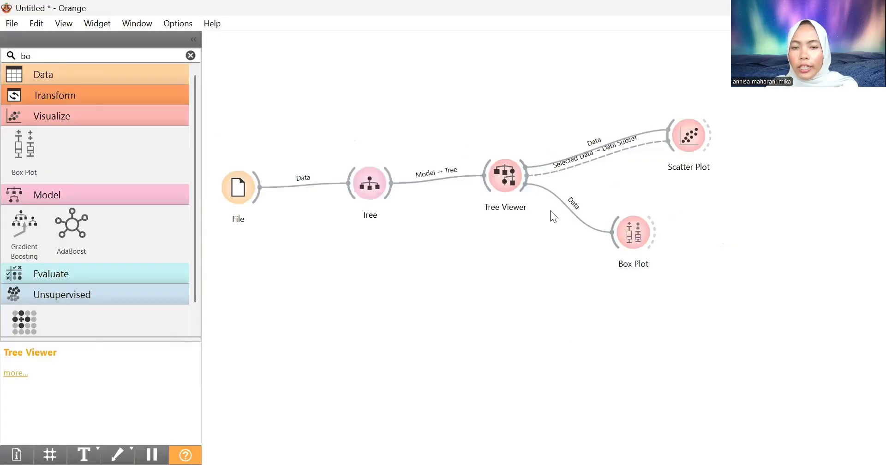
Open the Scatter Plot and set its x axis to pH.
double_click(692, 138)
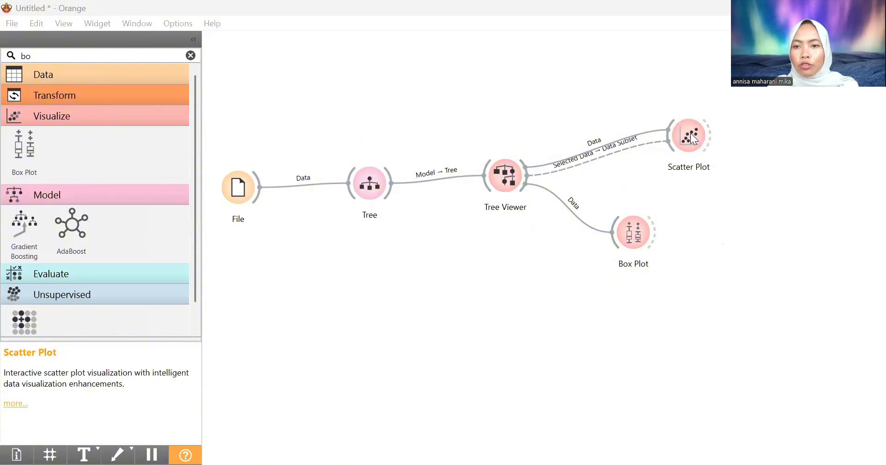
scroll(642, 273, "up", 2)
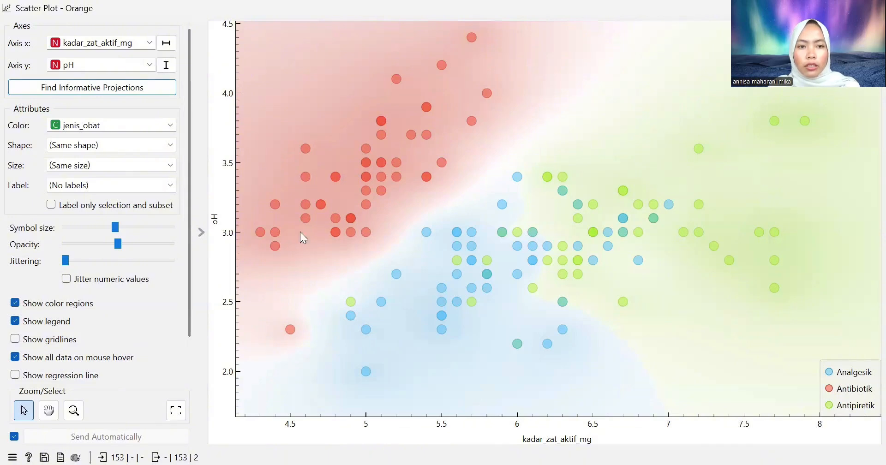
left_click(149, 41)
left_click(106, 72)
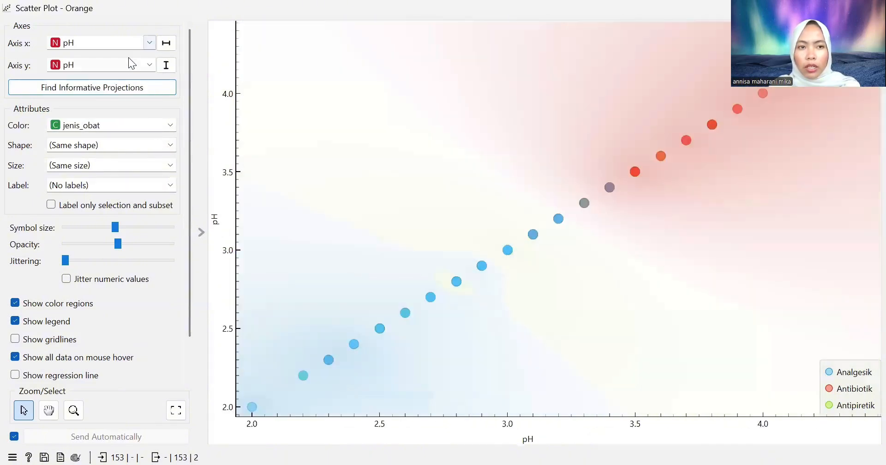
Compare pH on the y axis against volume_kemasan_ml, waktu_larut_menit, jenis_obat and Selected in turn on the x axis.
left_click(144, 41)
left_click(136, 84)
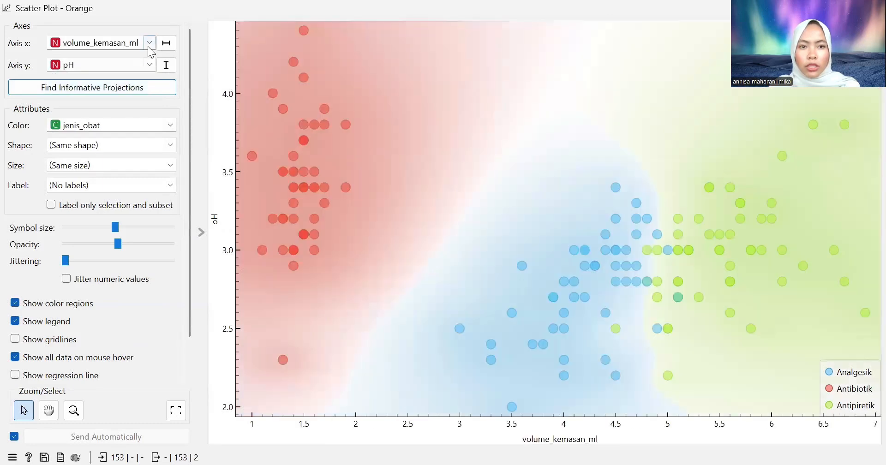
left_click(149, 41)
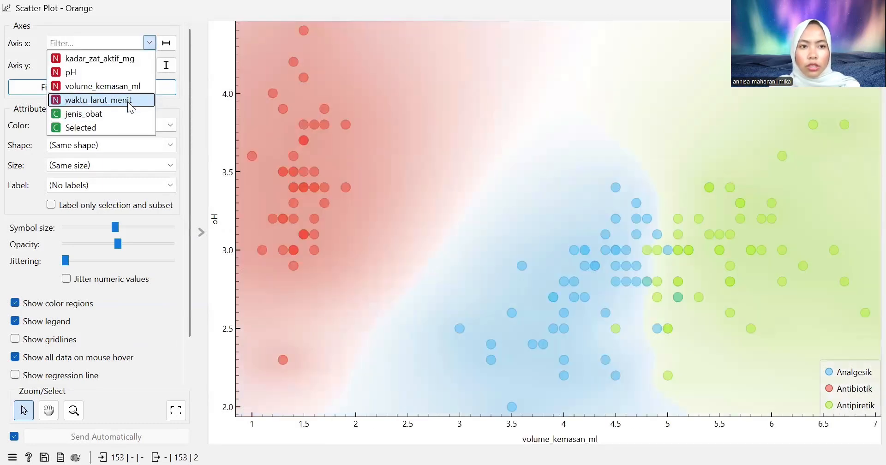
left_click(131, 102)
left_click(151, 41)
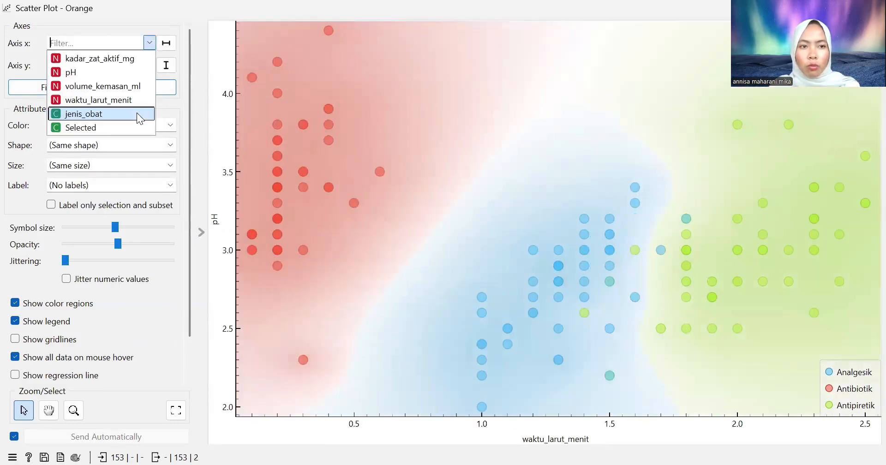
left_click(136, 113)
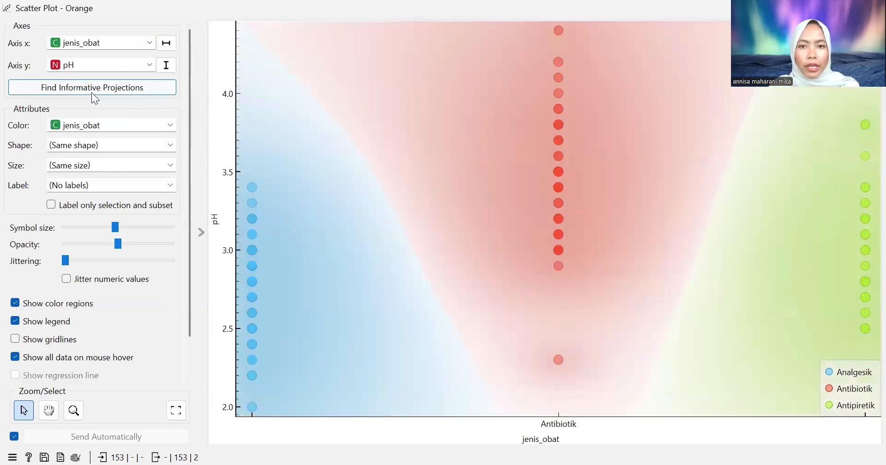
left_click(149, 45)
left_click(134, 125)
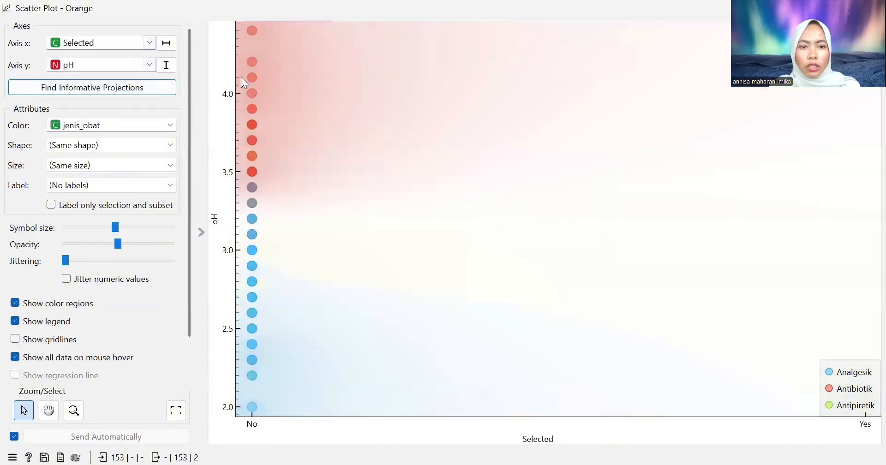
Set the x axis to kadar_zat_aktif_mg and view it against kadar_zat_aktif_mg, followed by pH, on the y axis.
left_click(150, 41)
left_click(143, 55)
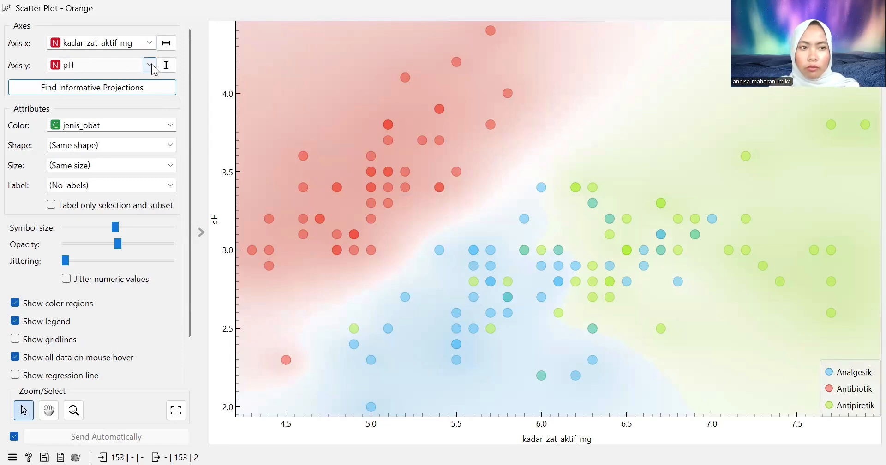
left_click(150, 65)
left_click(120, 81)
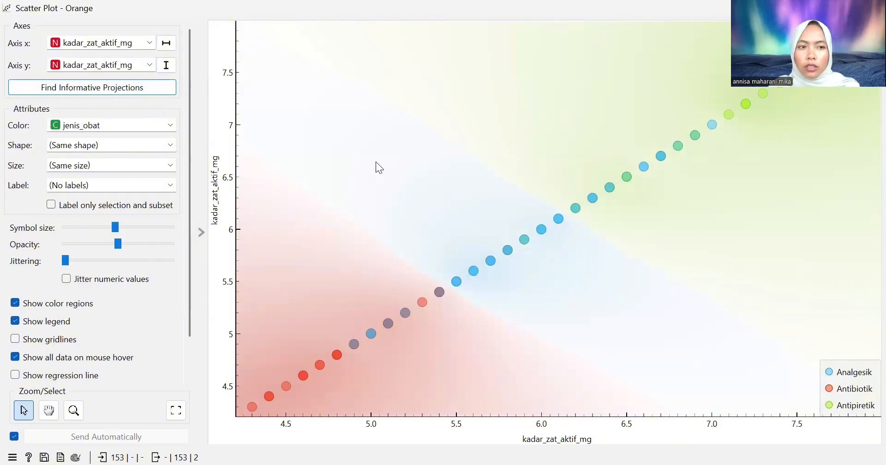
left_click(150, 65)
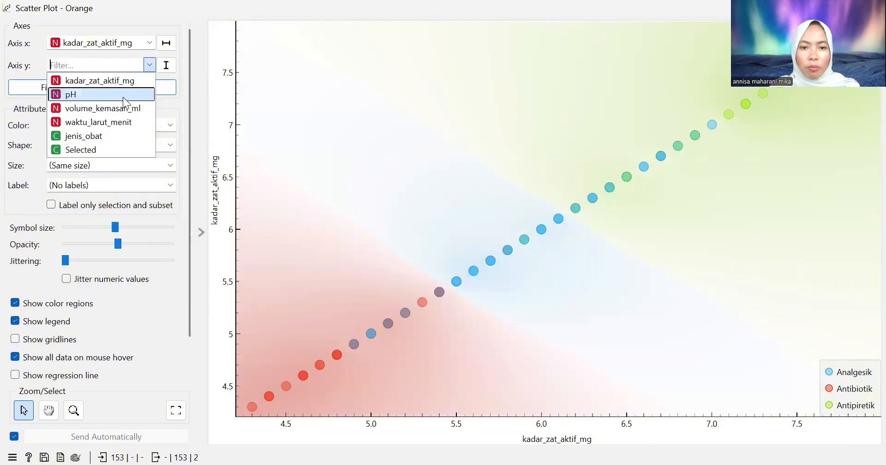
left_click(124, 95)
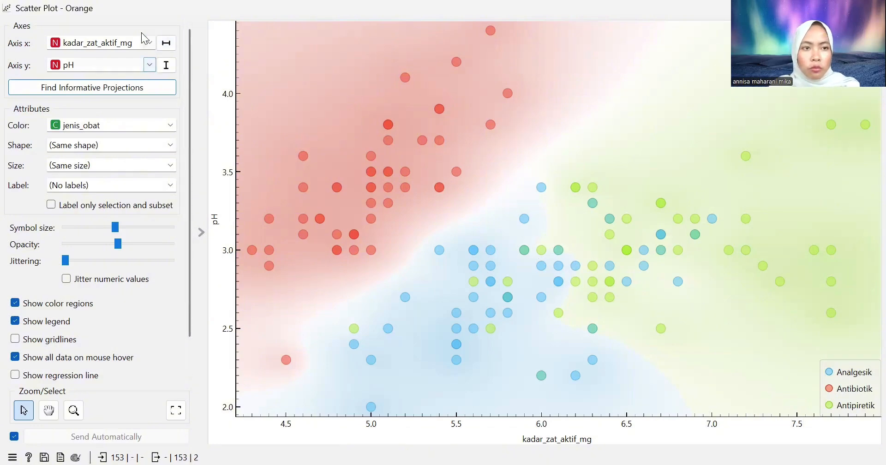
Plot volume_kemasan_ml and then waktu_larut_menit on the y axis against kadar_zat_aktif_mg to examine the class regions.
left_click(149, 65)
left_click(133, 107)
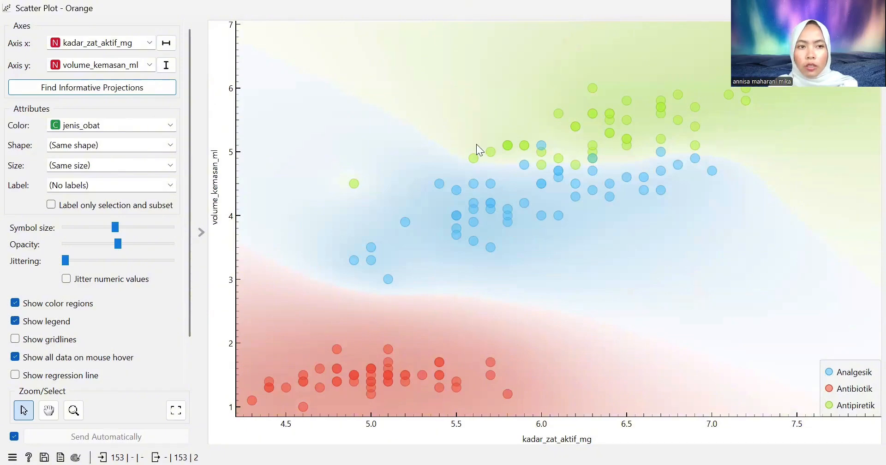
left_click(149, 66)
left_click(139, 117)
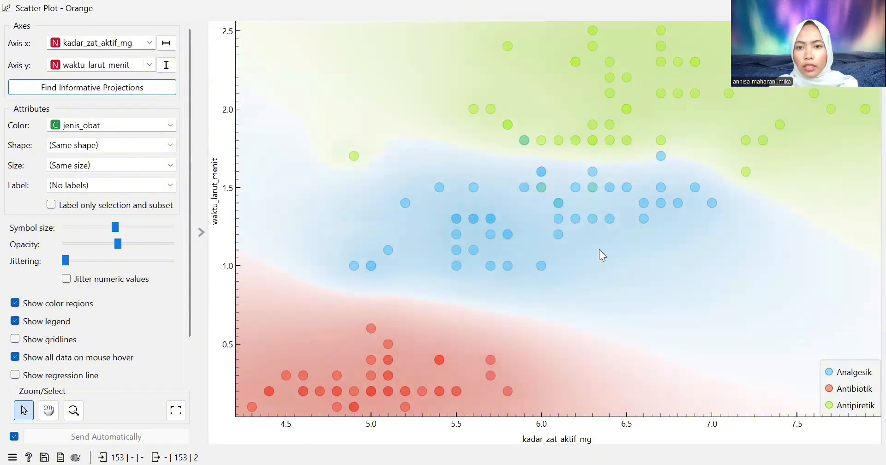
scroll(544, 179, "up", 2)
scroll(543, 179, "down", 2)
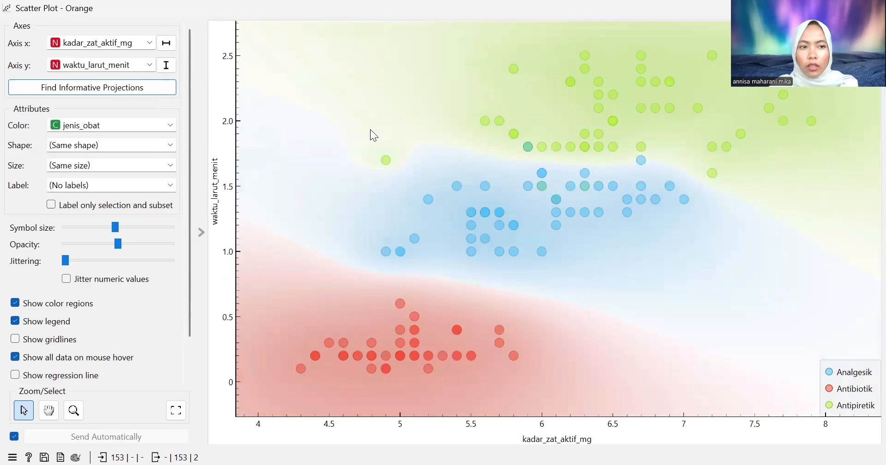
Plot jenis_obat on the y axis against kadar_zat_aktif_mg and examine the full spread of points.
left_click(151, 66)
left_click(121, 132)
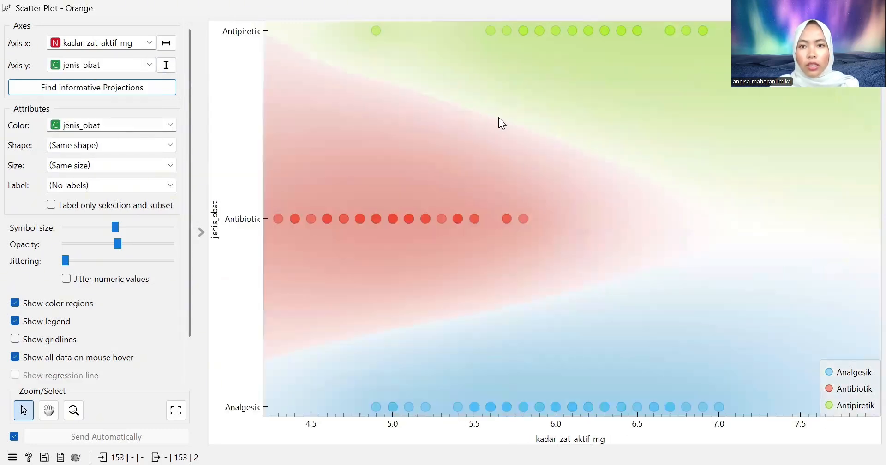
scroll(530, 179, "down", 3)
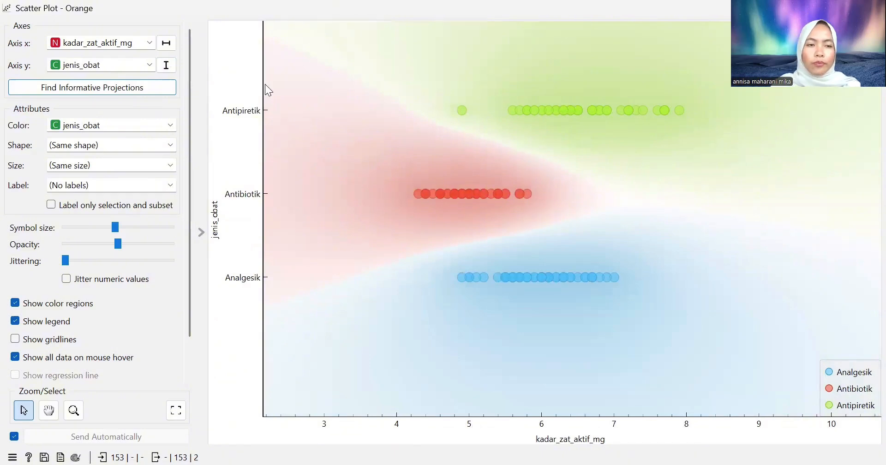
Set the x axis to pH and the y axis to kadar_zat_aktif_mg, and examine the point distribution.
left_click(141, 42)
left_click(138, 66)
left_click(137, 64)
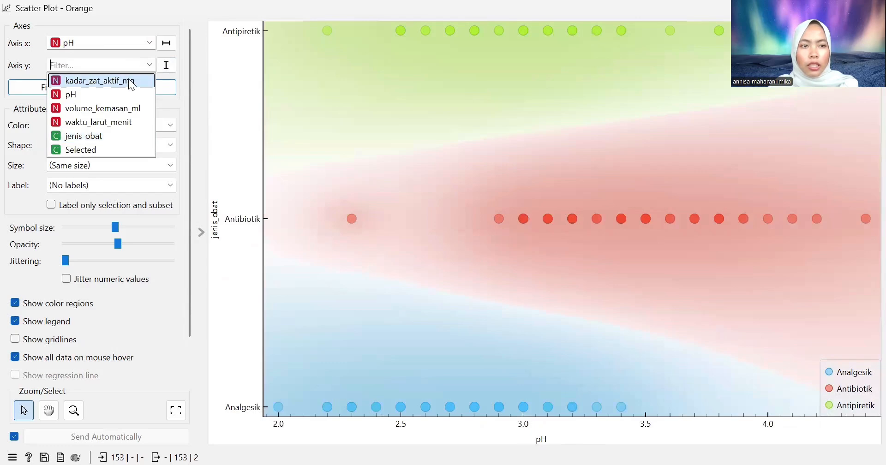
left_click(132, 83)
scroll(488, 212, "up", 1)
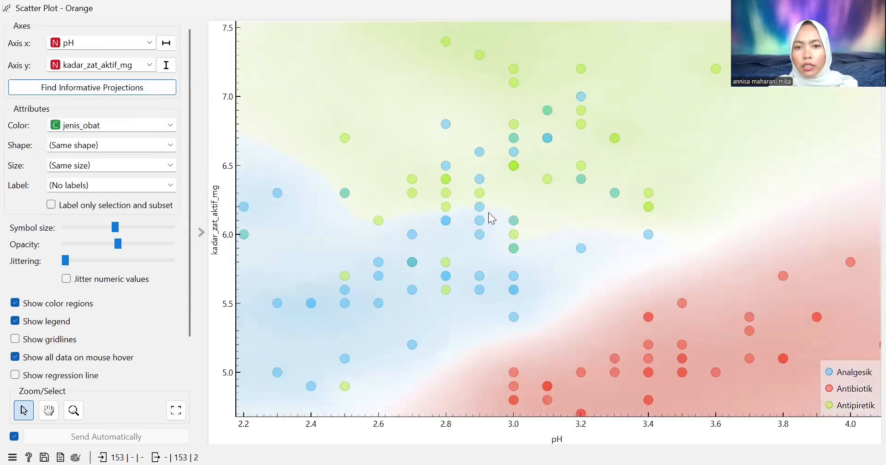
scroll(488, 213, "down", 3)
scroll(487, 213, "up", 3)
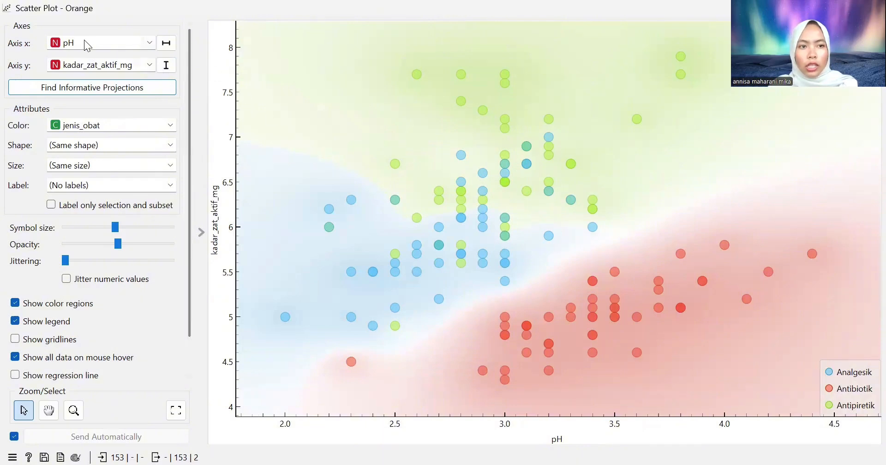
Set the scatter plot's y axis to volume_kemasan_ml and return to the workflow.
left_click(141, 62)
left_click(119, 110)
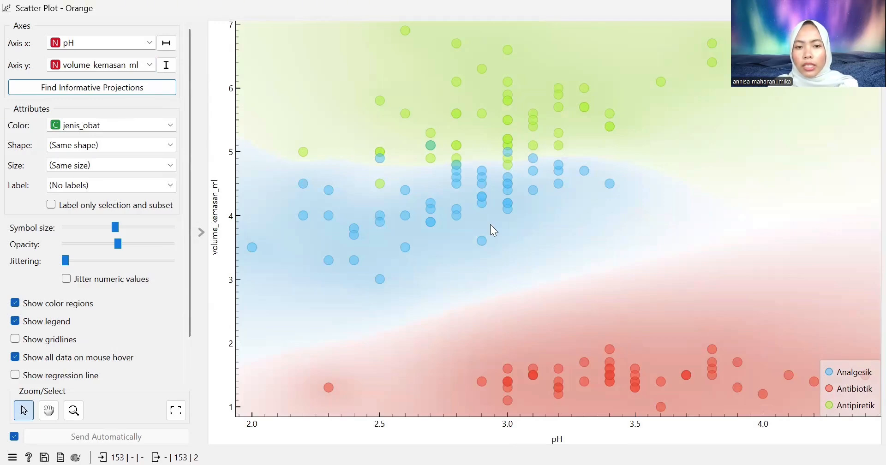
key("alt+Tab")
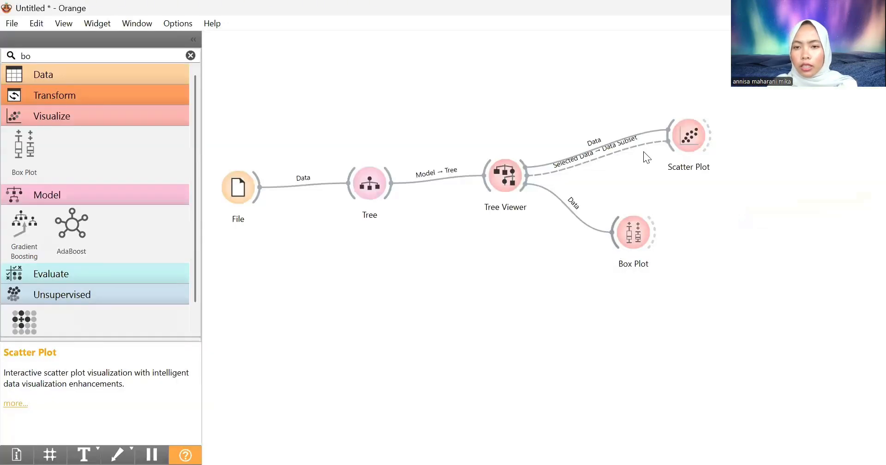
Open the Box Plot widget in a maximized window and show the jenis_obat variable with jenis_obat subgroups.
double_click(639, 236)
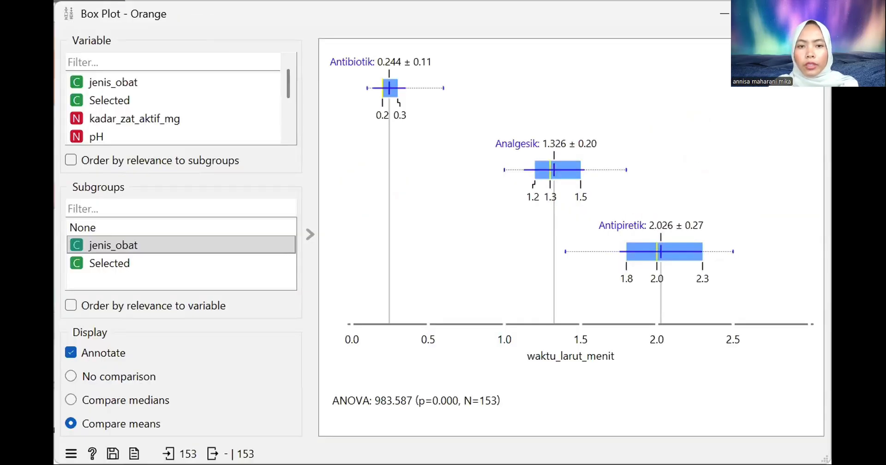
double_click(173, 14)
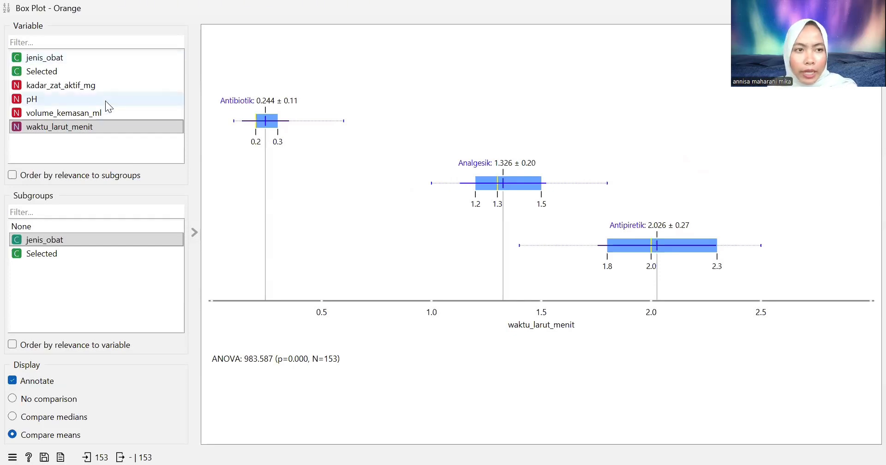
left_click(106, 59)
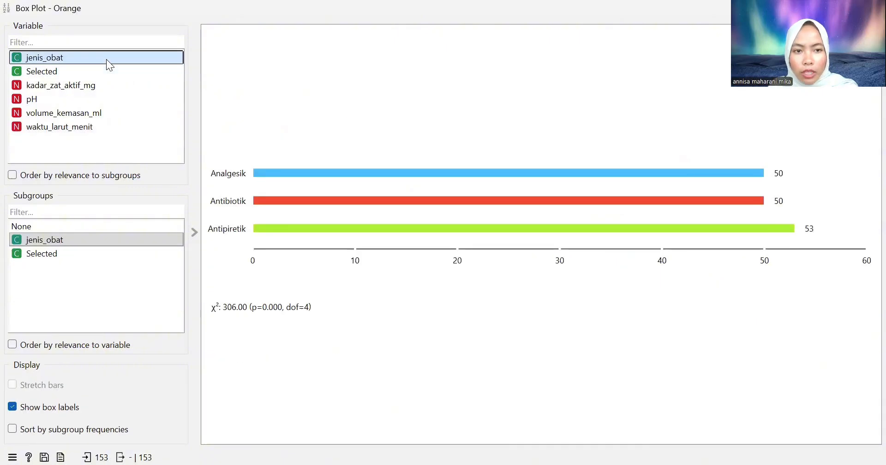
left_click(155, 242)
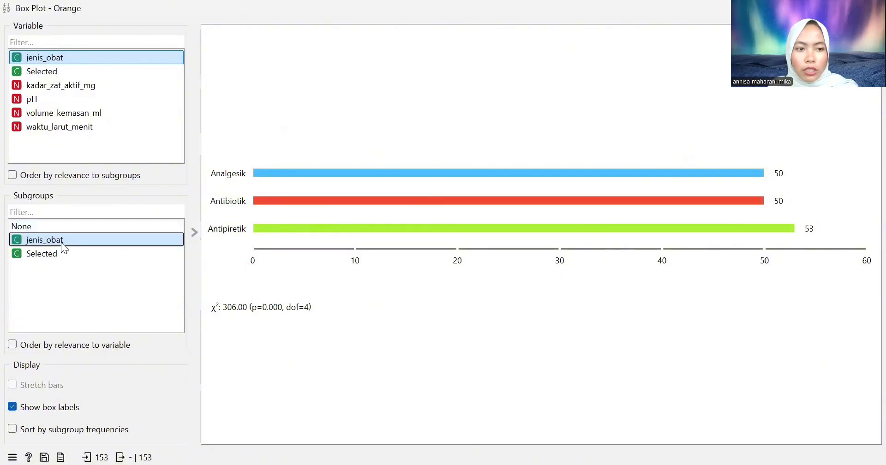
View the Selected, kadar_zat_aktif_mg and pH variables in the box plot, grouped by jenis_obat.
left_click(63, 71)
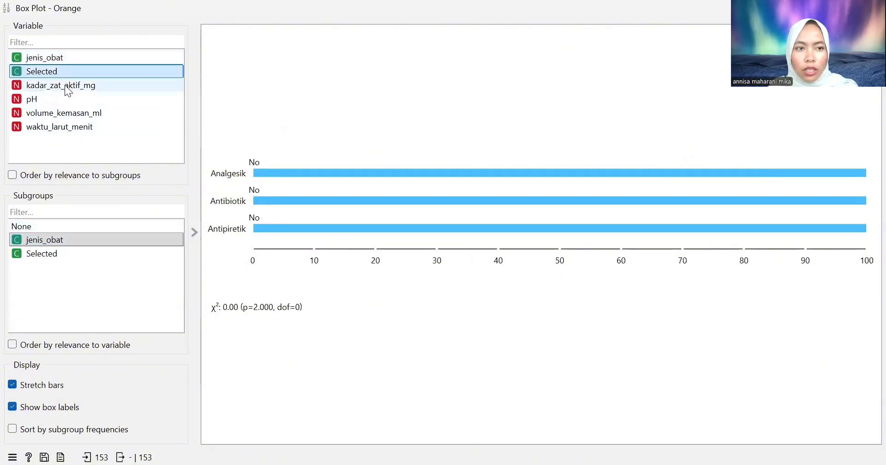
left_click(64, 86)
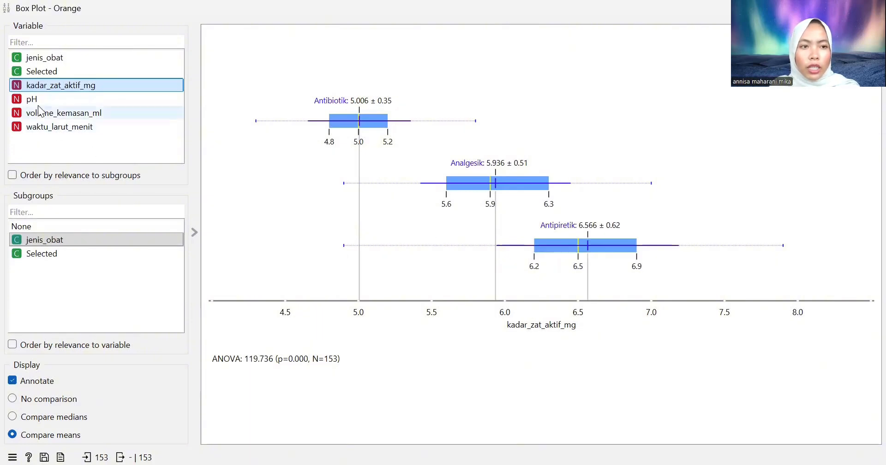
key("Down")
key("Down")
key("Up")
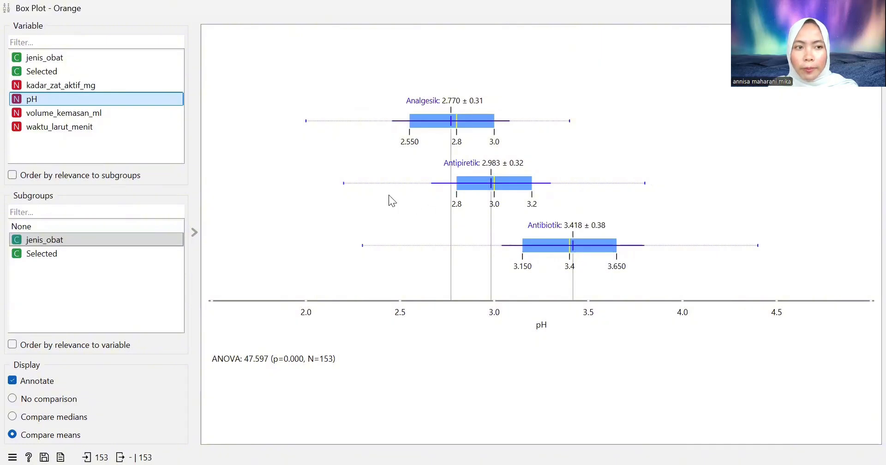
View the box plots of volume_kemasan_ml and waktu_larut_menit, grouped by jenis_obat.
left_click(70, 114)
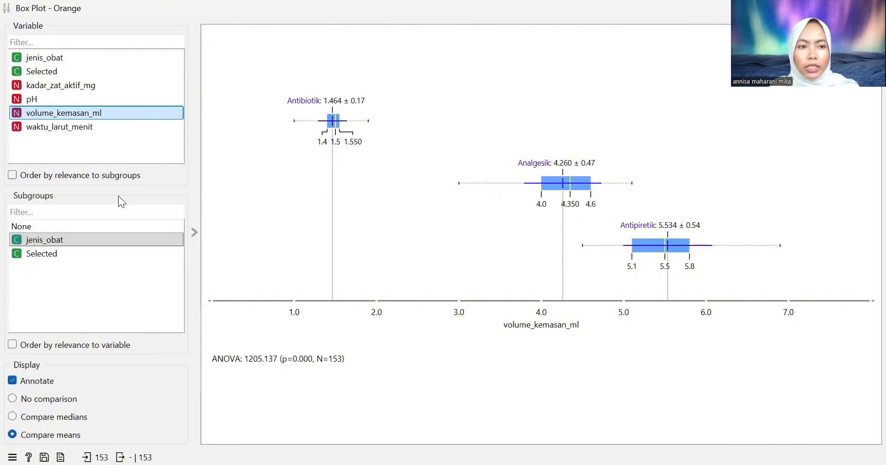
left_click(85, 242)
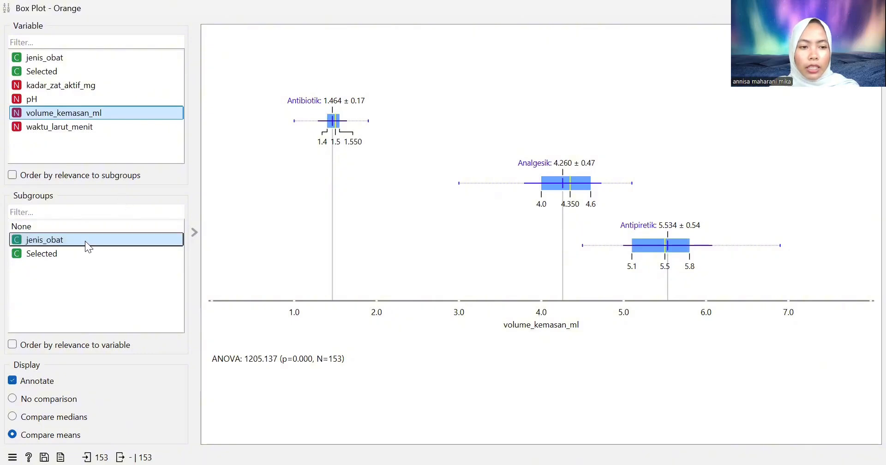
left_click(73, 130)
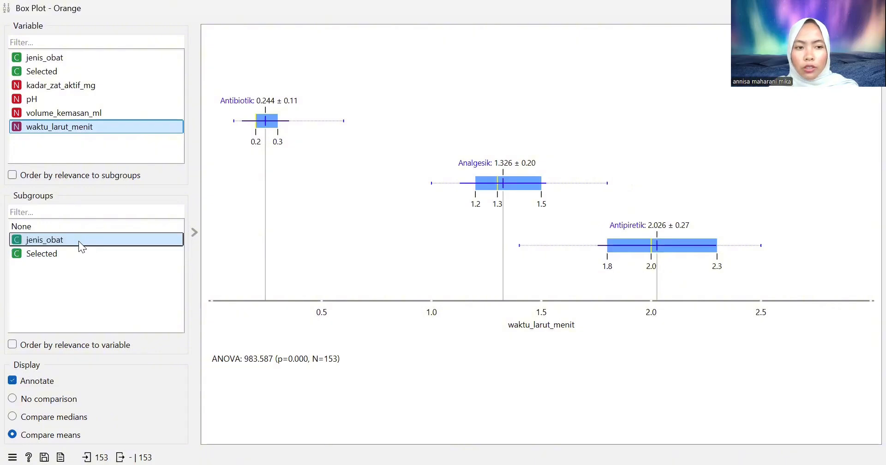
Group the box plot by Selected and go through every variable from jenis_obat to waktu_larut_menit.
left_click(80, 256)
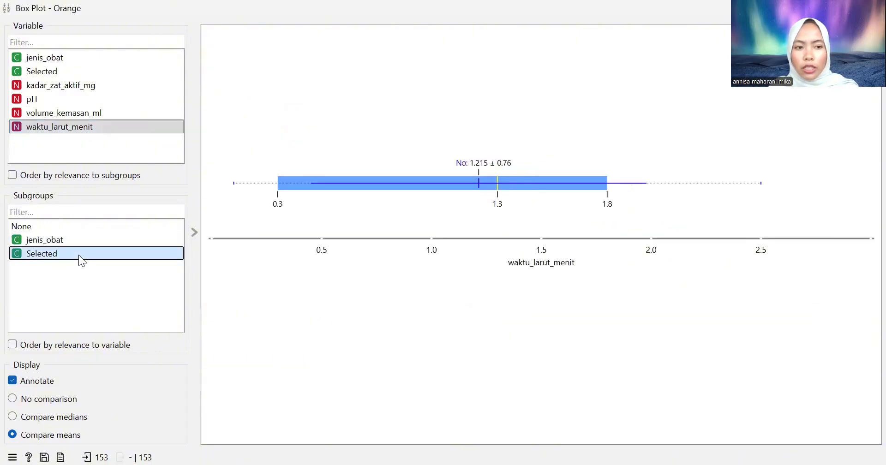
left_click(33, 58)
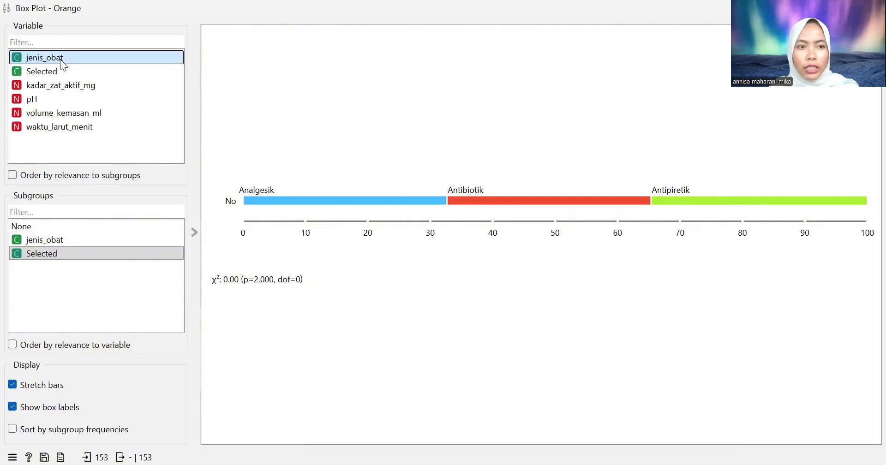
left_click(61, 71)
left_click(63, 86)
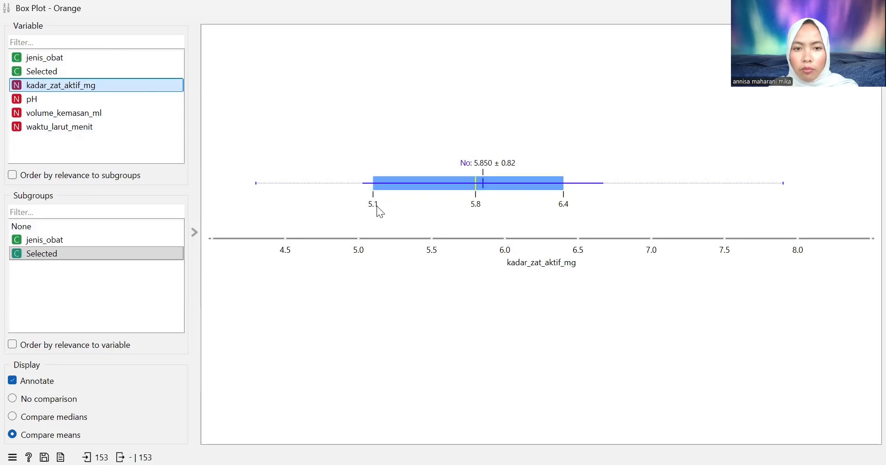
left_click(70, 99)
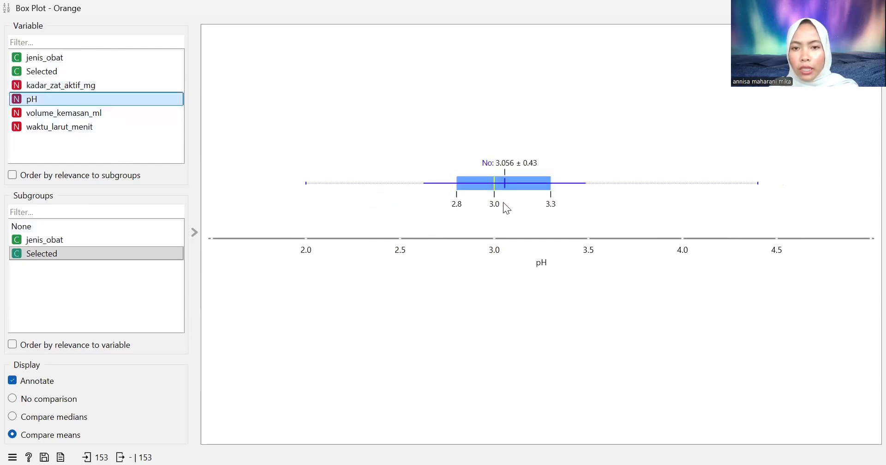
left_click(90, 115)
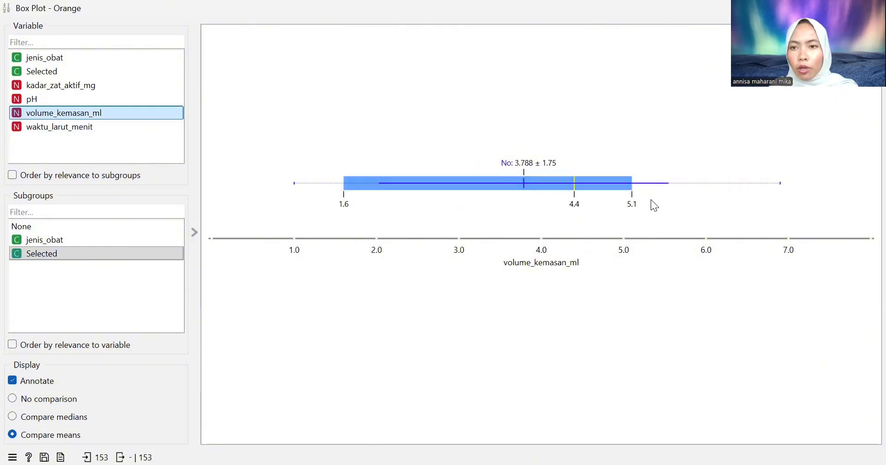
left_click(89, 129)
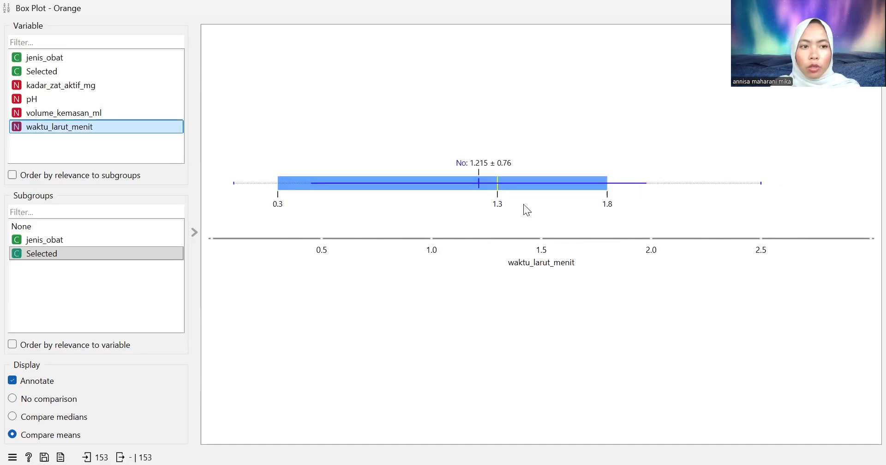
View jenis_obat and kadar_zat_aktif_mg in the box plot grouped by Selected, and return to the workflow canvas.
left_click(83, 56)
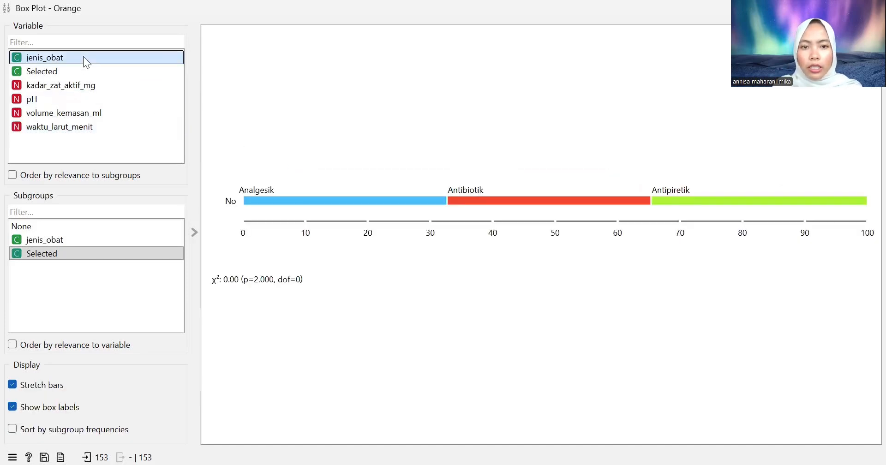
left_click(87, 85)
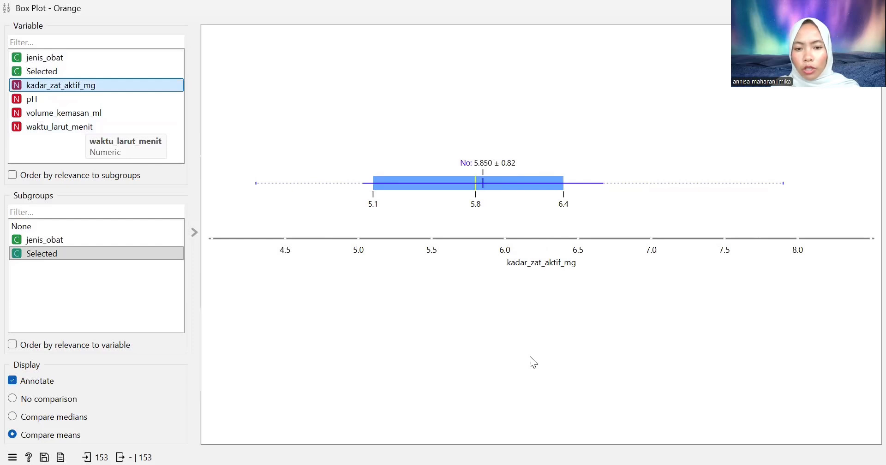
key("alt+Tab")
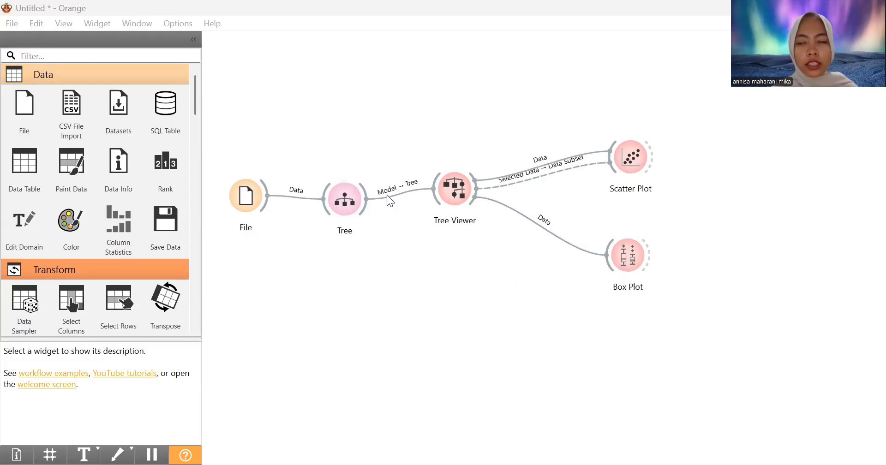
Add a Heat Map widget below the Tree widget and connect the File widget's data output to it.
left_click(137, 56)
type("he")
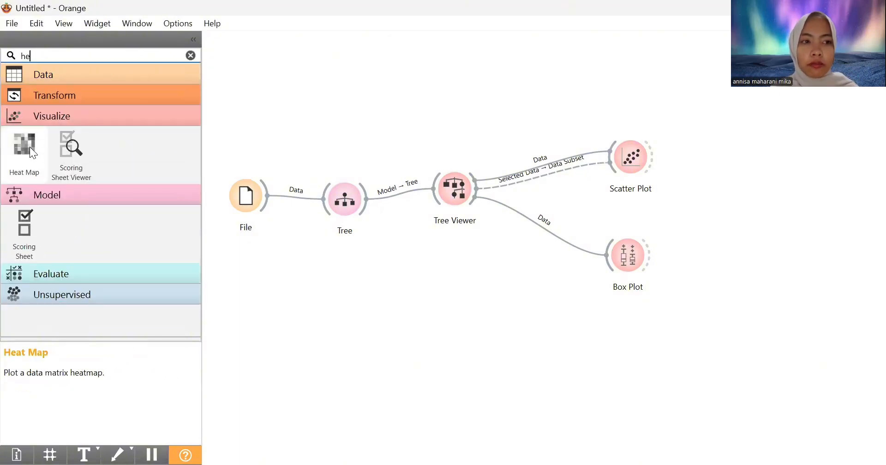
left_click_drag(29, 147, 390, 279)
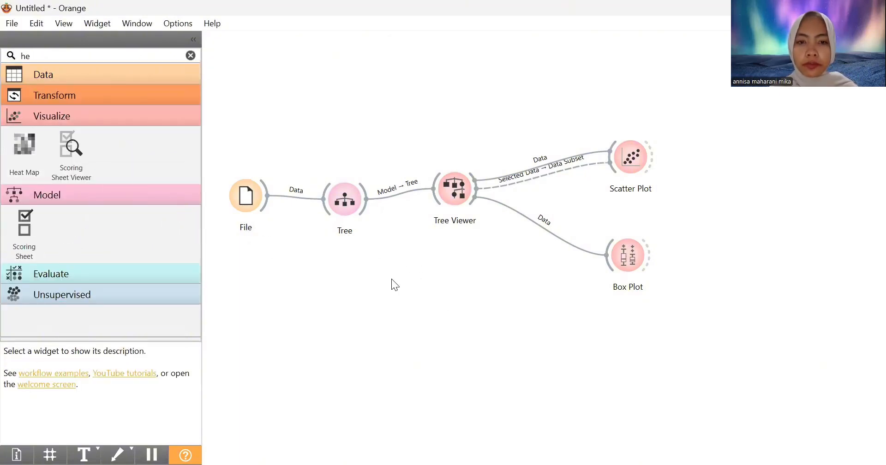
left_click(430, 280)
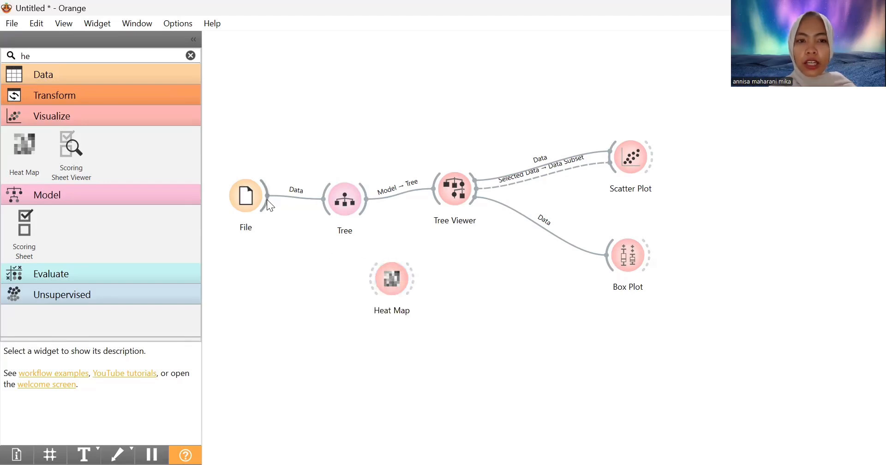
left_click_drag(268, 200, 371, 283)
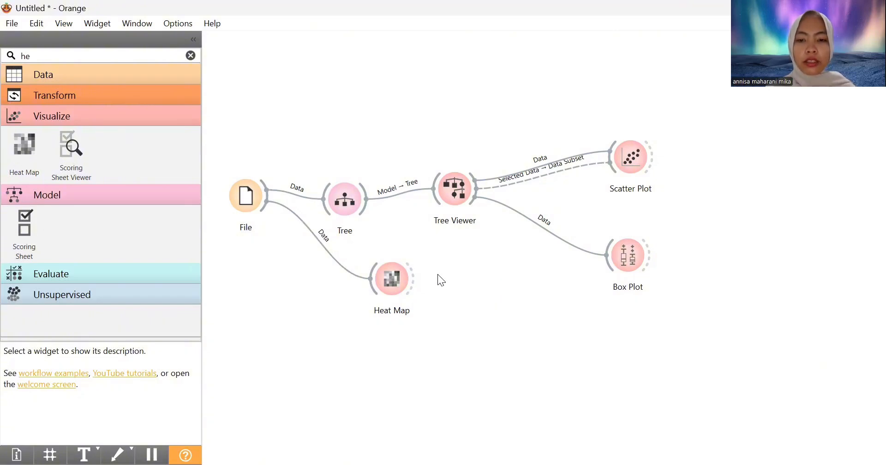
Open the Heat Map, set the column annotation position to None and the row annotation text to jenis_obat.
double_click(398, 279)
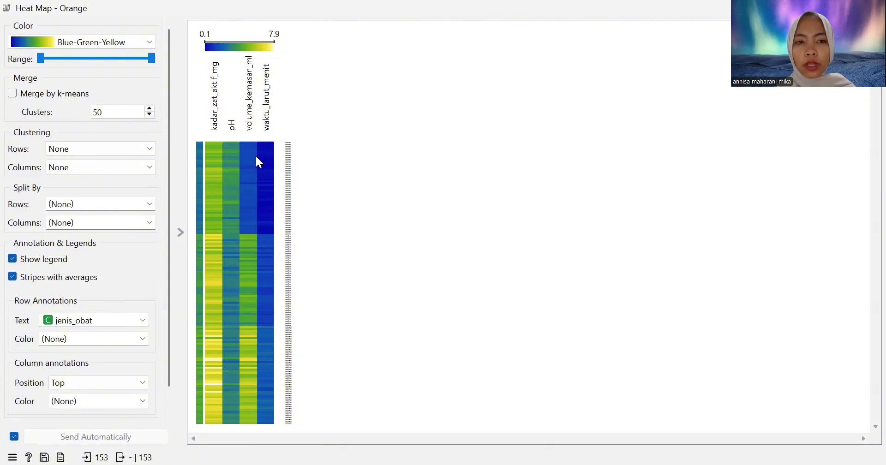
scroll(143, 319, "down", 2)
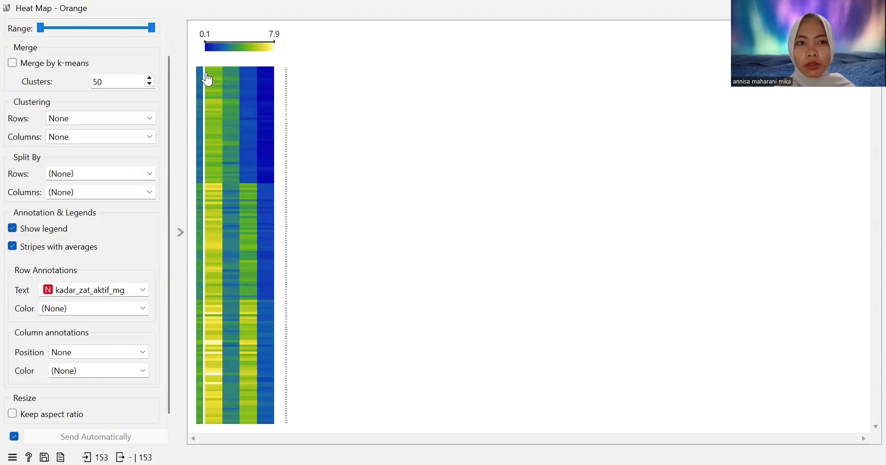
left_click(136, 288)
left_click(92, 336)
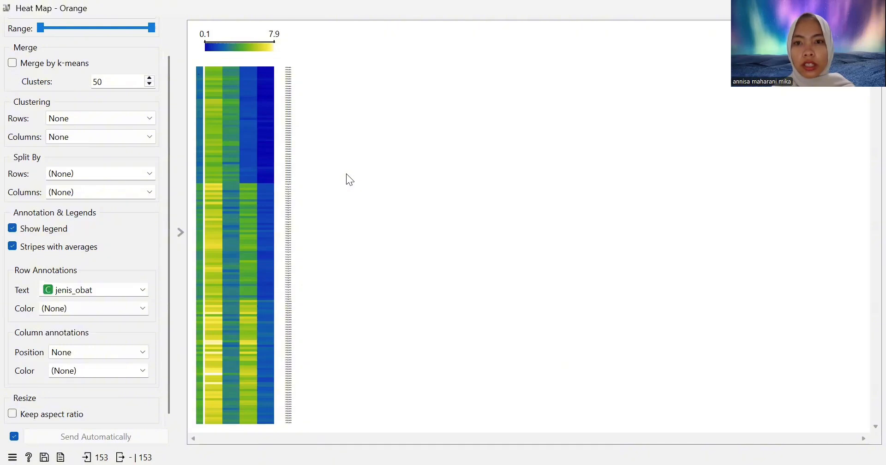